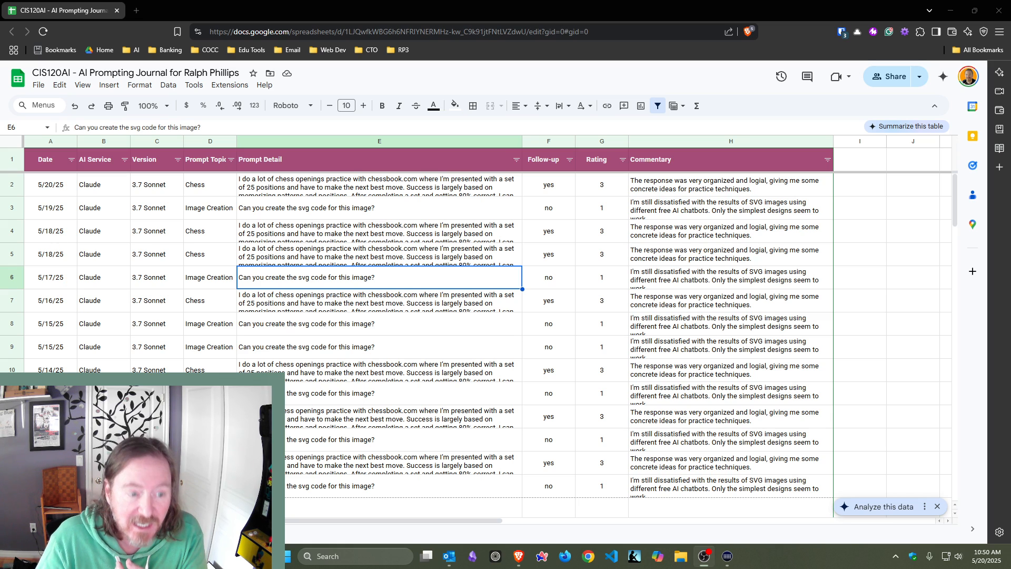
Sort the journal table by the Date column from A to Z
left_click(56, 355)
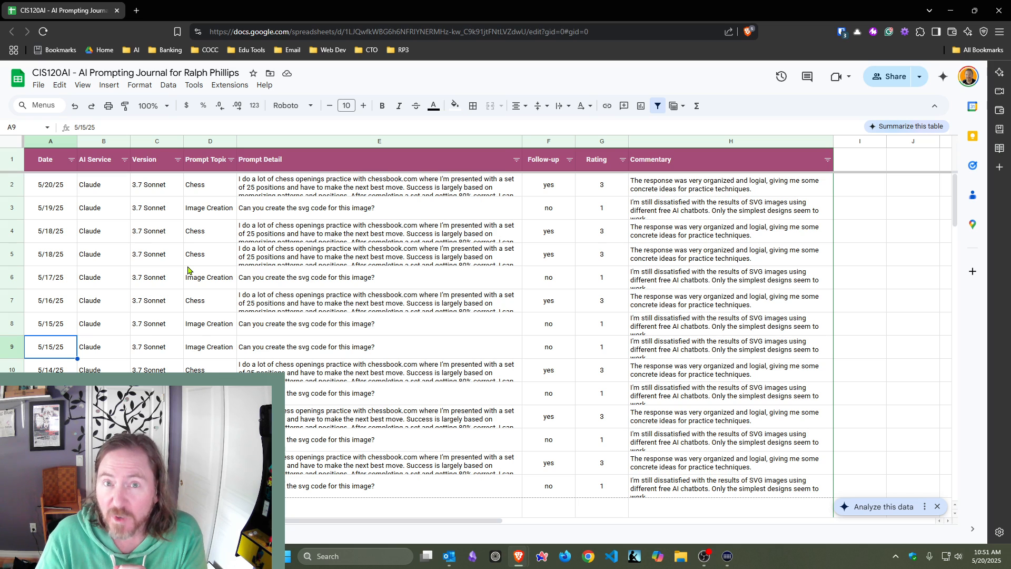
left_click(55, 191)
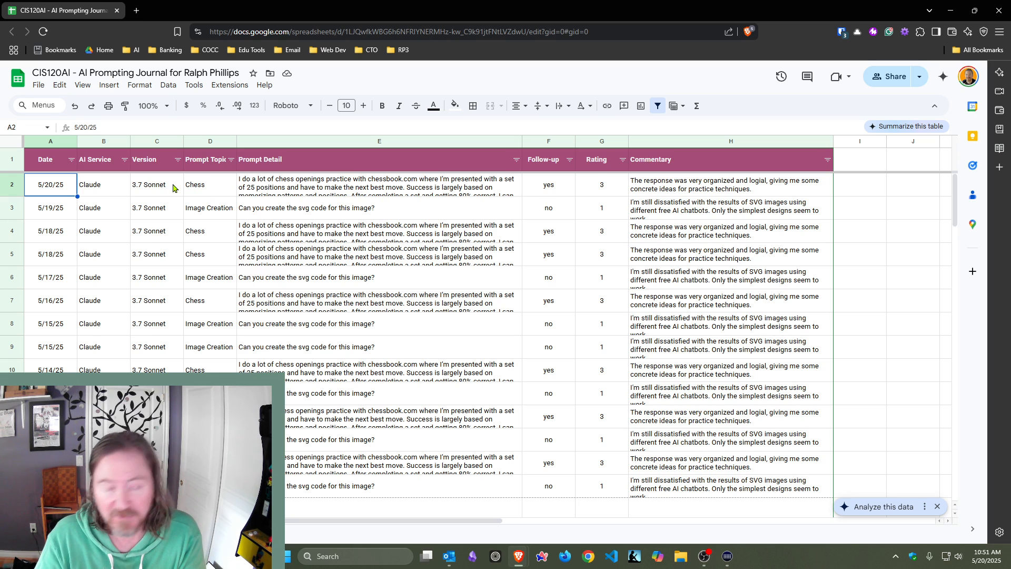
left_click(70, 162)
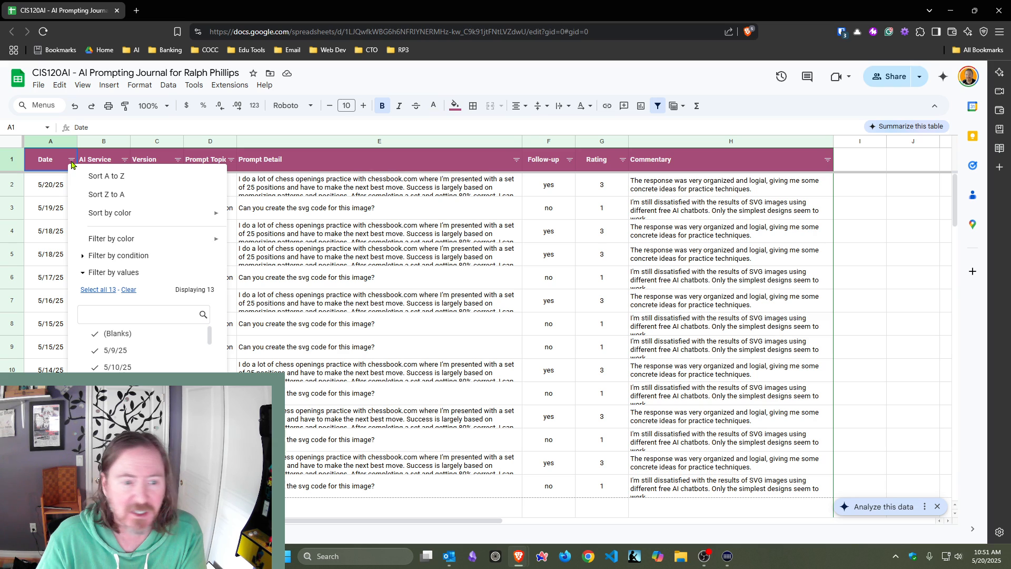
left_click(105, 177)
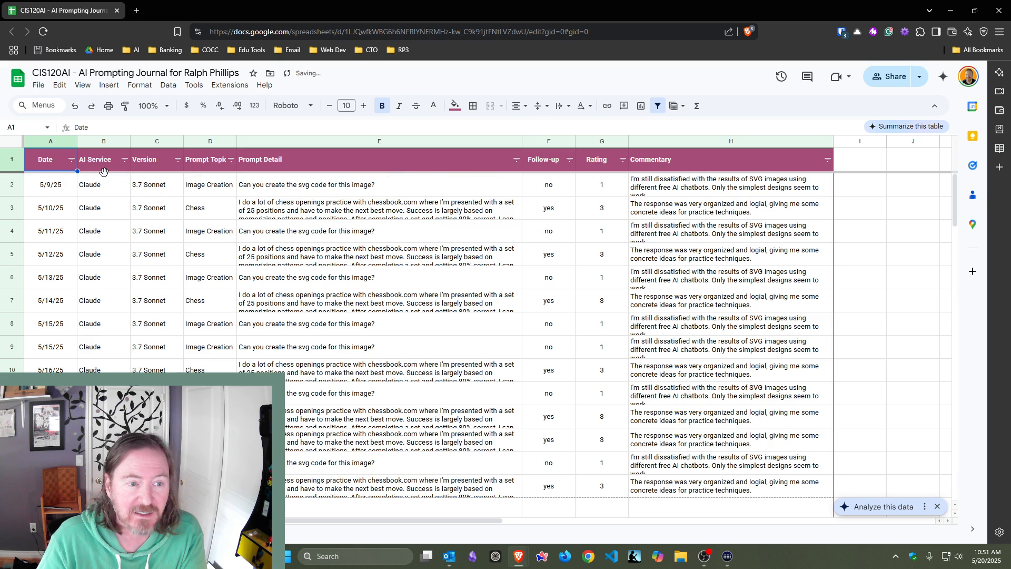
Sort the journal table by the Date column from Z to A
left_click(71, 159)
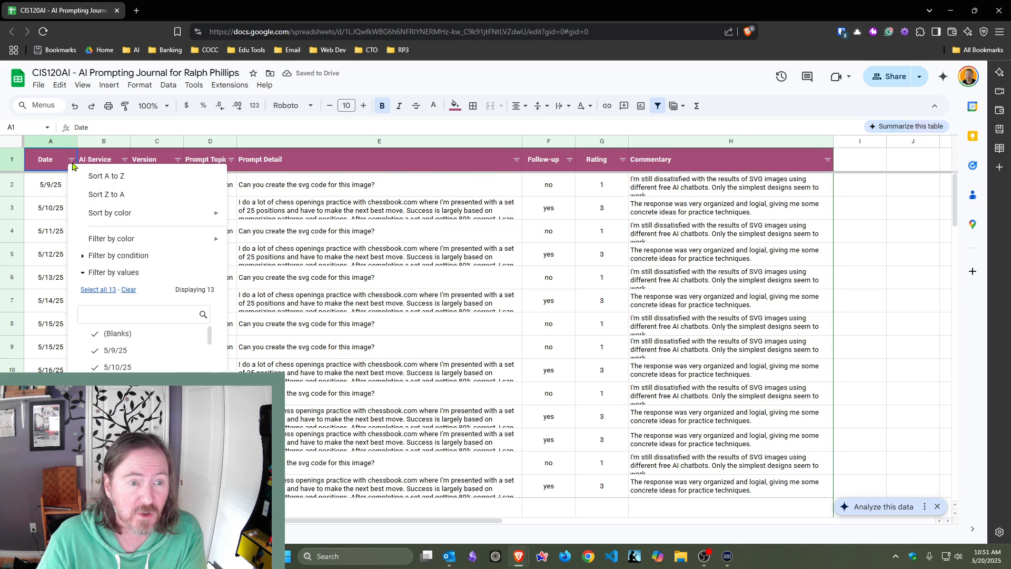
left_click(109, 196)
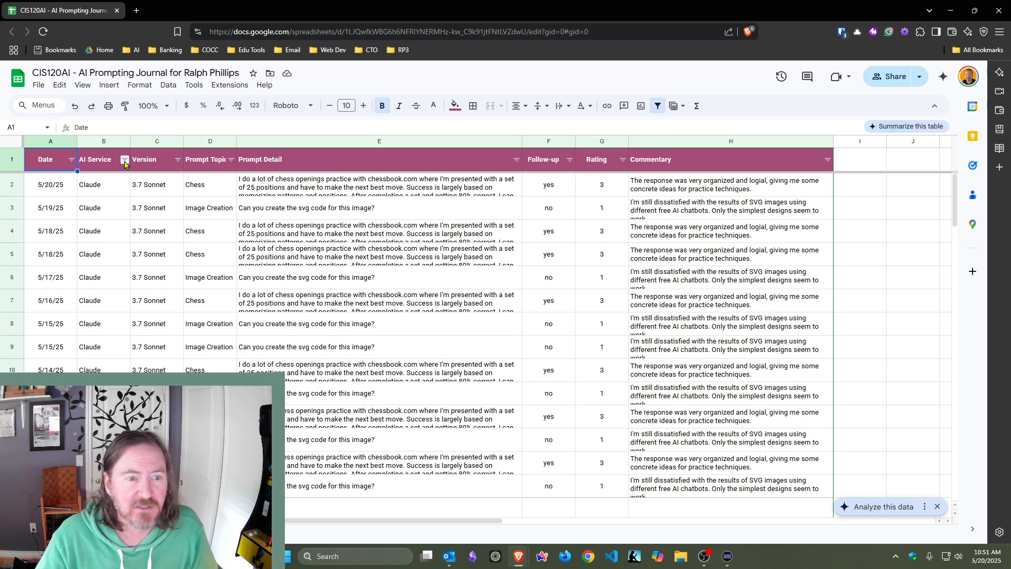
left_click(124, 159)
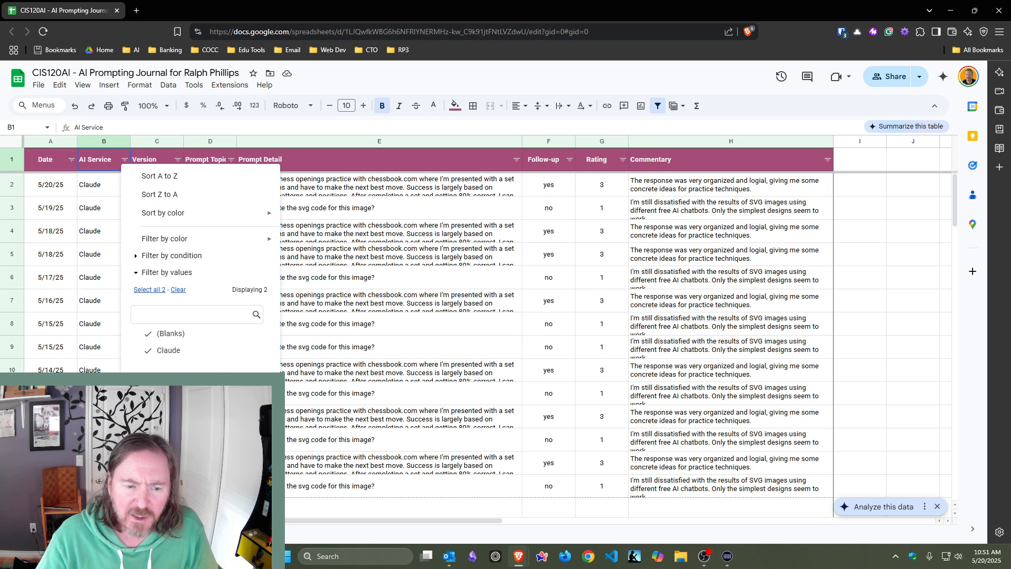
key("Escape")
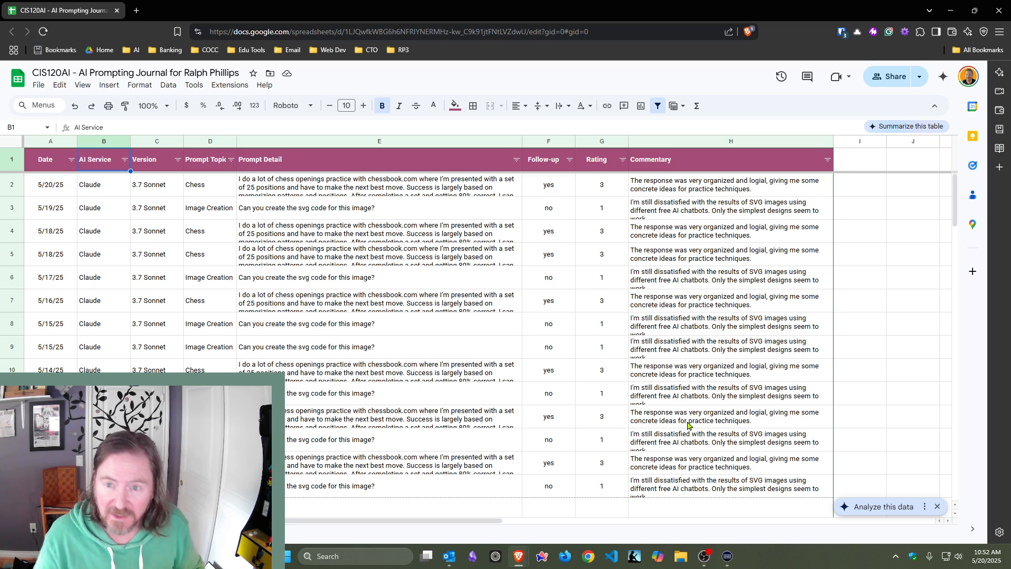
Start a conditional formatting rule for all journal rows below the header, covering the range A2:H90
left_click(53, 188)
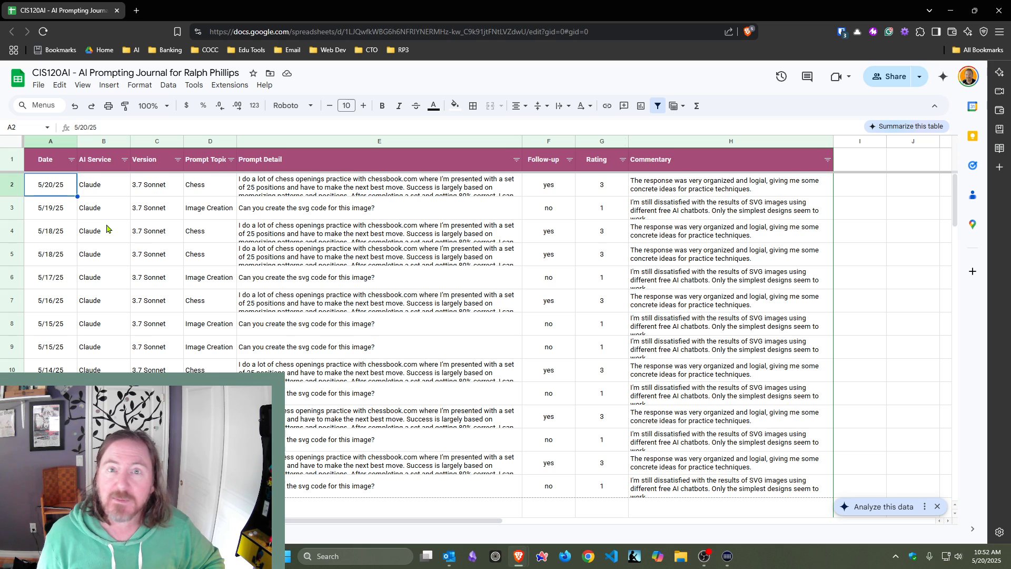
key("ctrl+shift+Right")
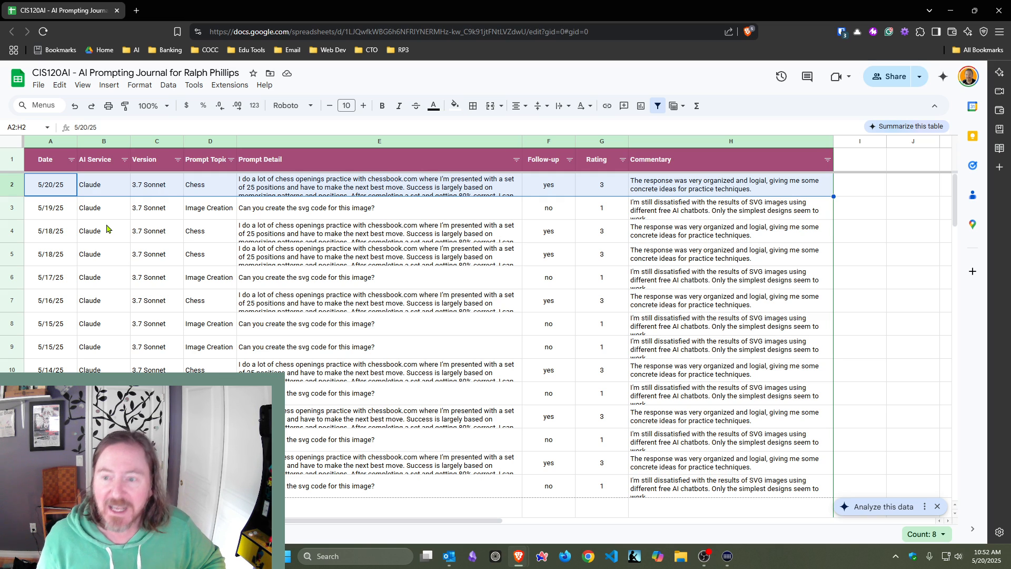
key("ctrl+shift+Down")
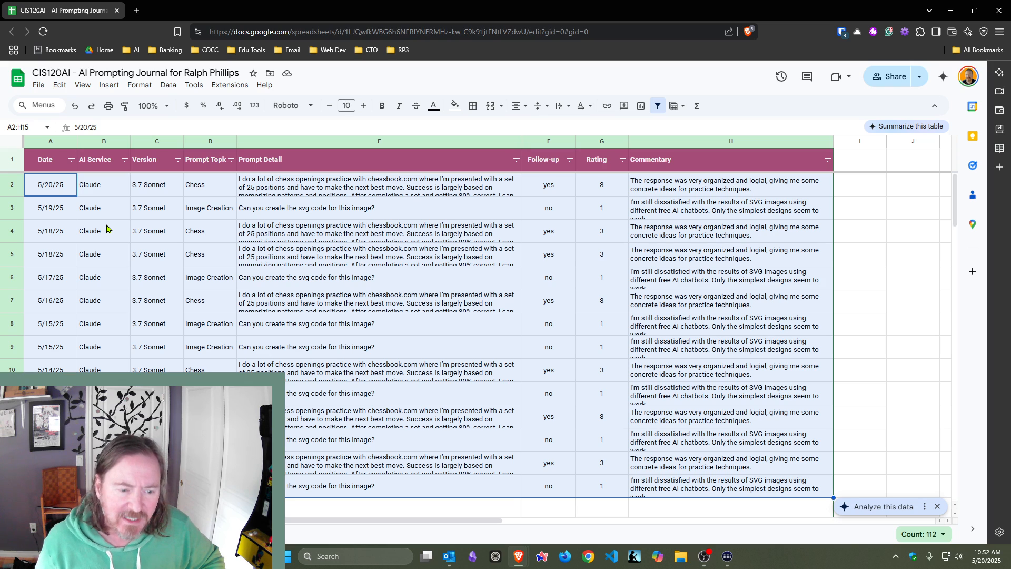
key("ctrl+shift+Down")
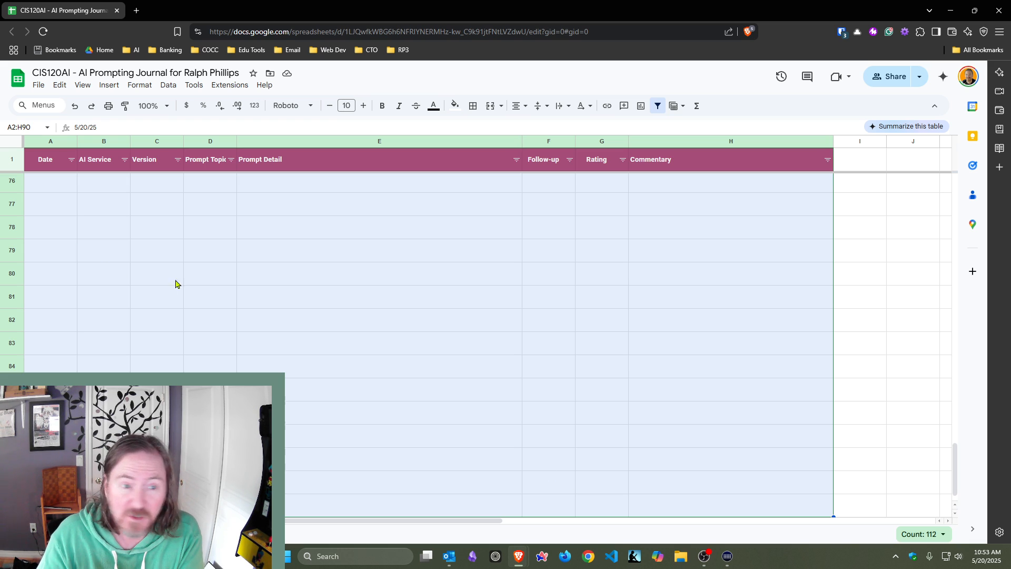
scroll(364, 414, "up", 5)
scroll(364, 414, "up", 15)
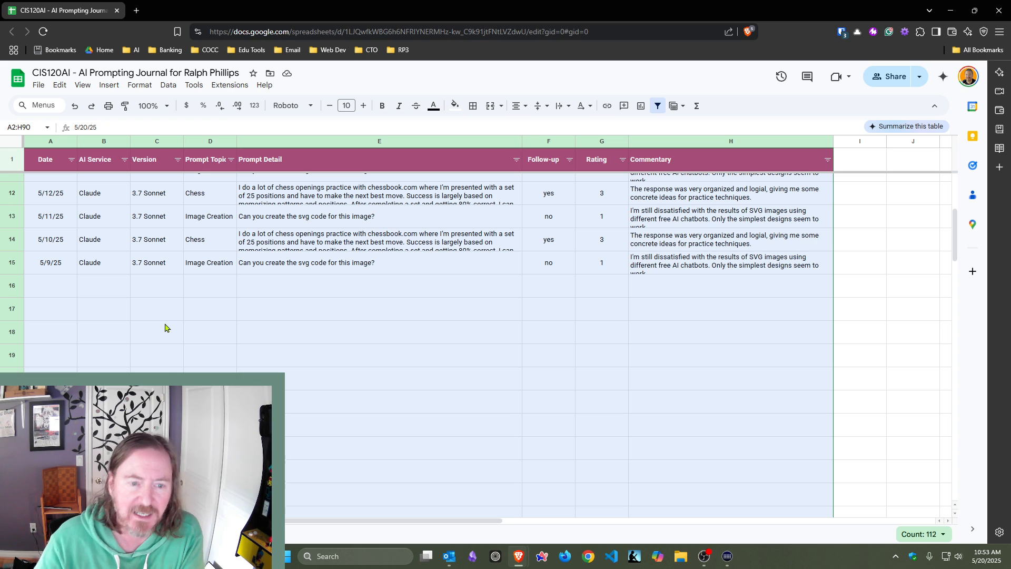
scroll(164, 327, "up", 4)
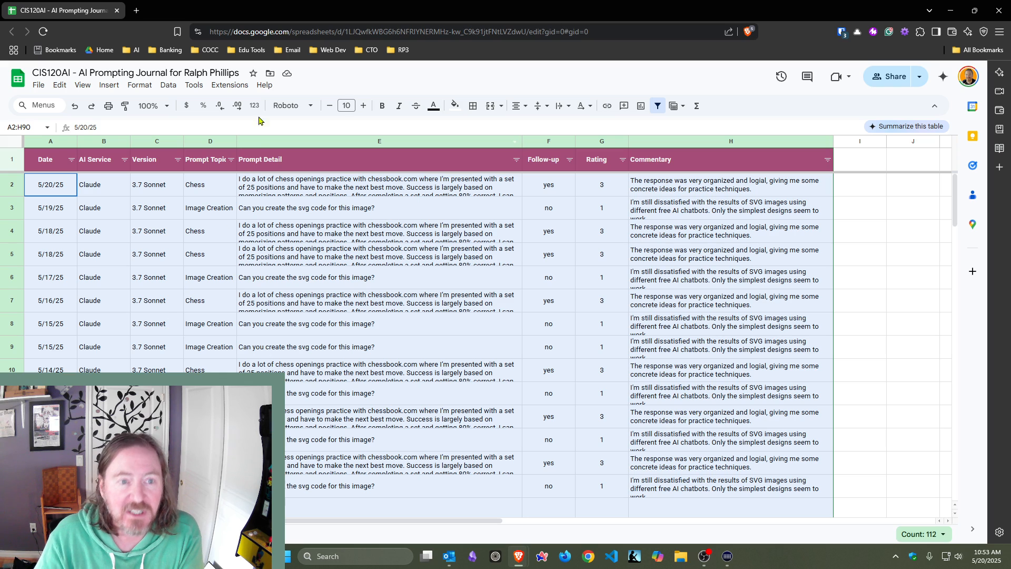
left_click(139, 85)
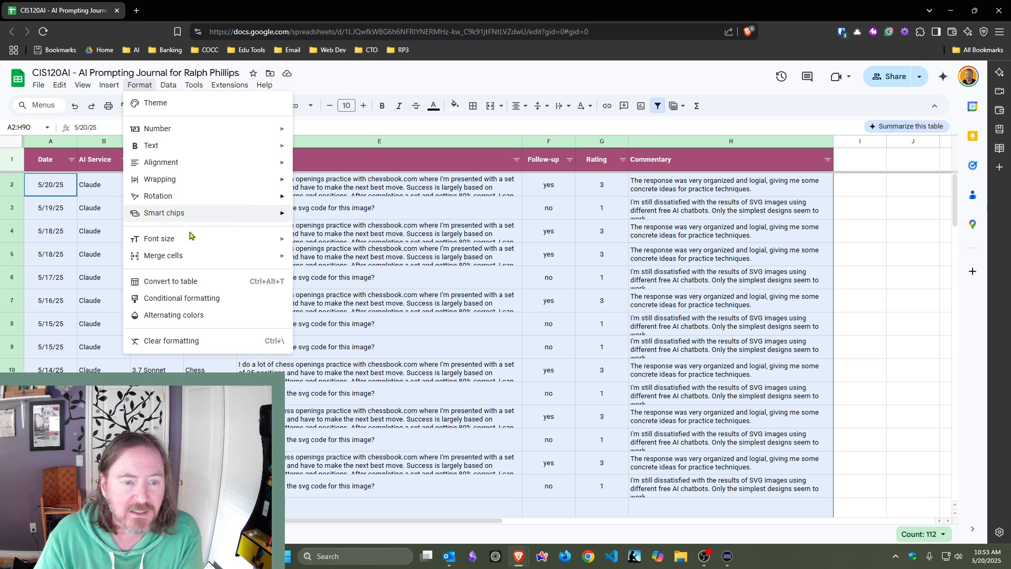
left_click(198, 298)
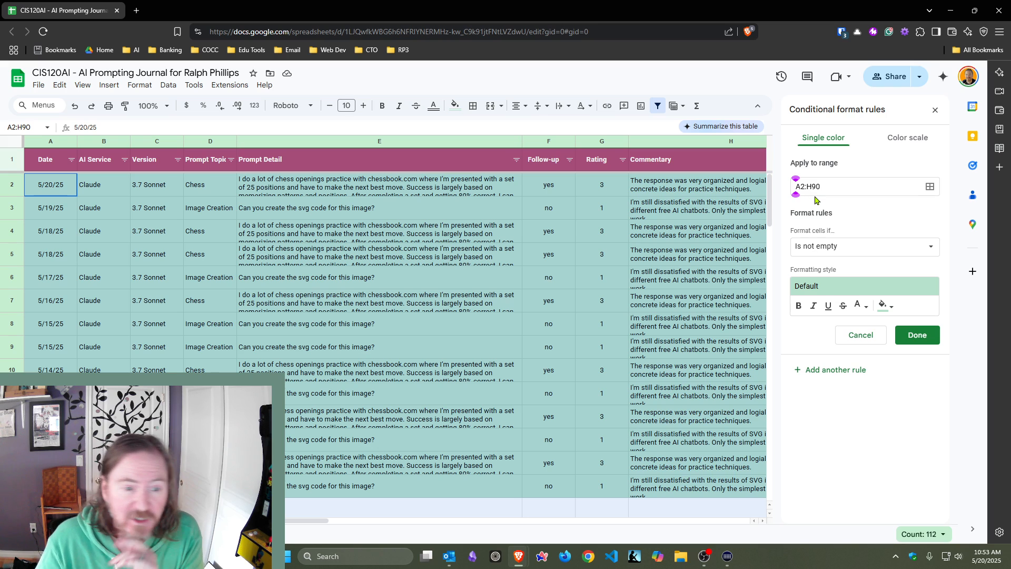
Set the rule's condition to a custom formula, =$A2>=(today()-7), which matches rows dated within the last seven days
scroll(314, 291, "down", 5)
scroll(313, 292, "up", 3)
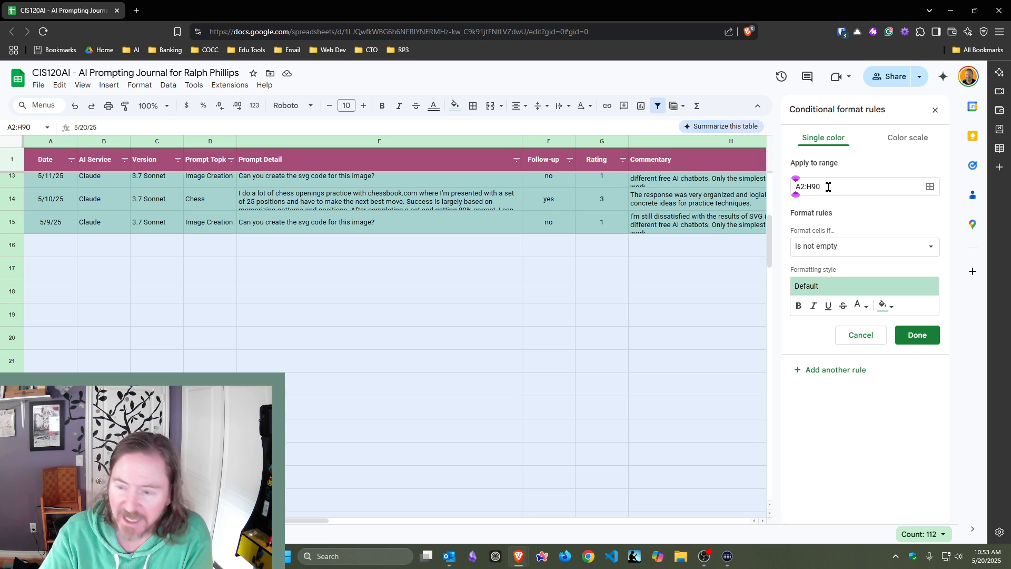
scroll(505, 284, "up", 5)
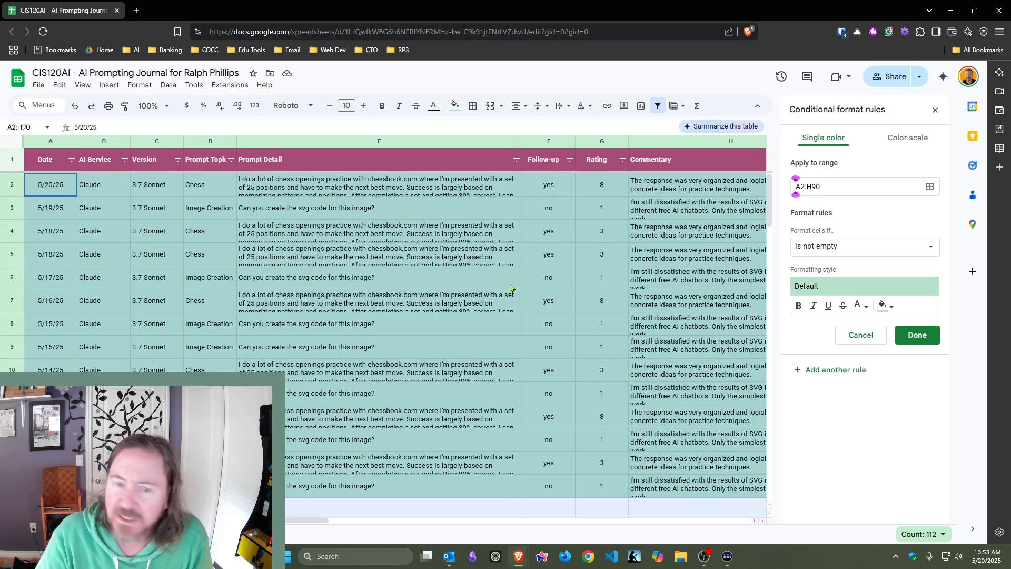
left_click(858, 250)
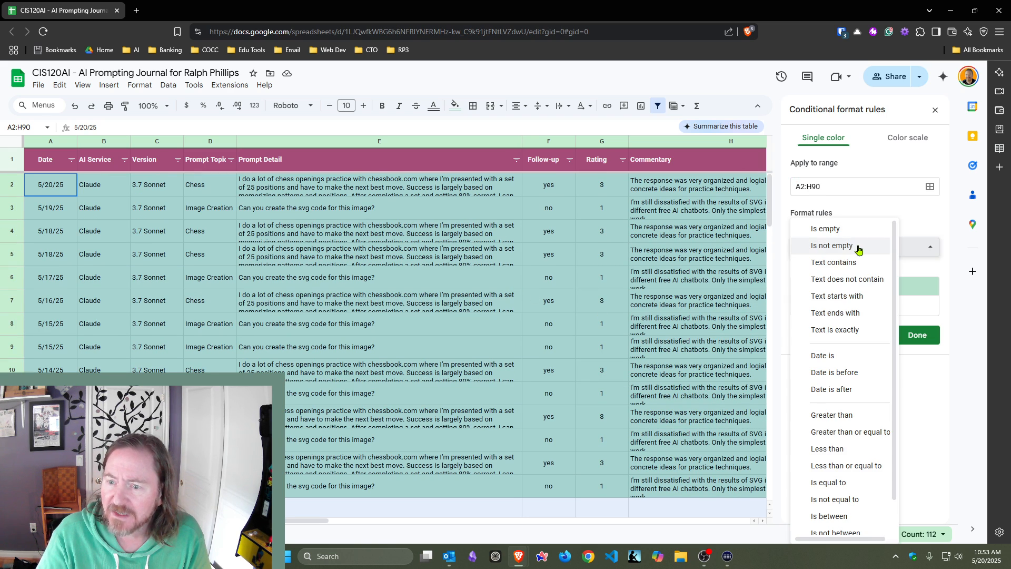
scroll(857, 322, "down", 1)
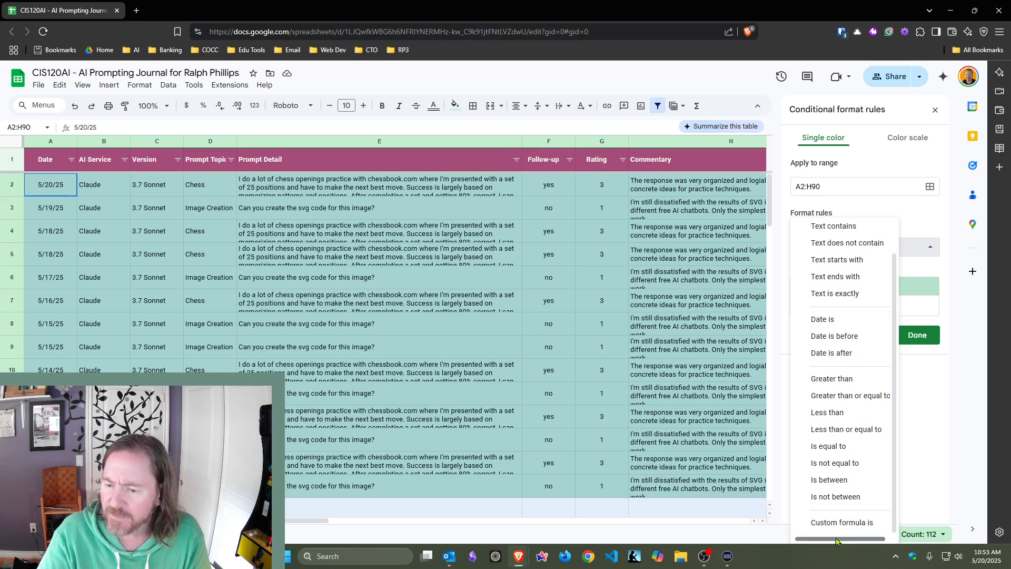
left_click(836, 523)
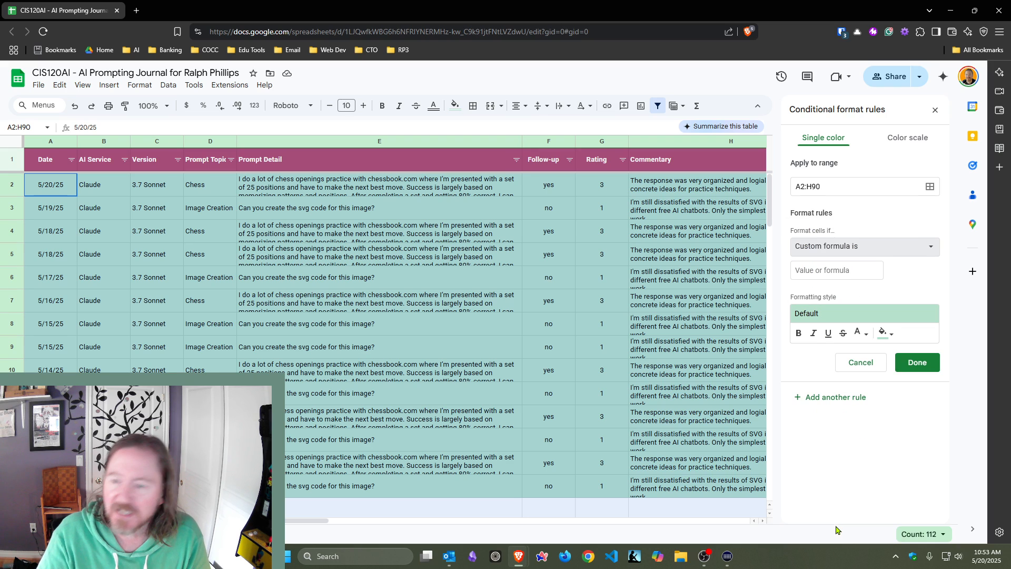
left_click(801, 272)
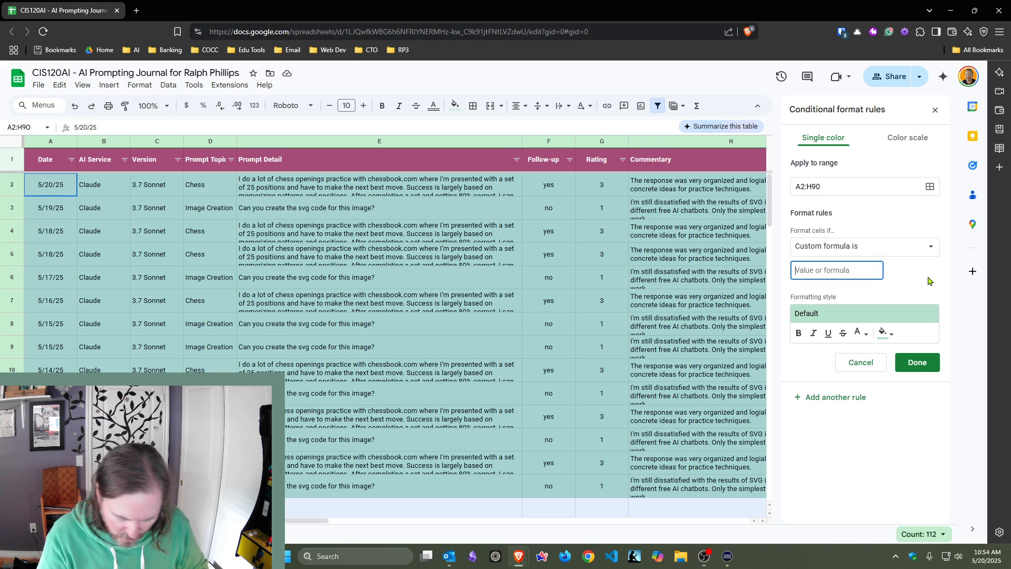
type("=")
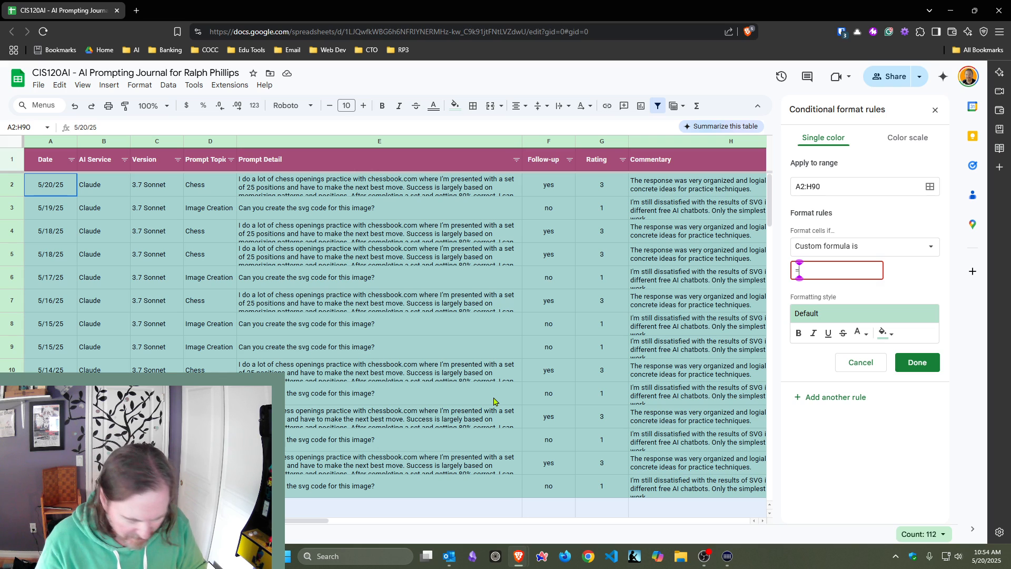
type("$A2")
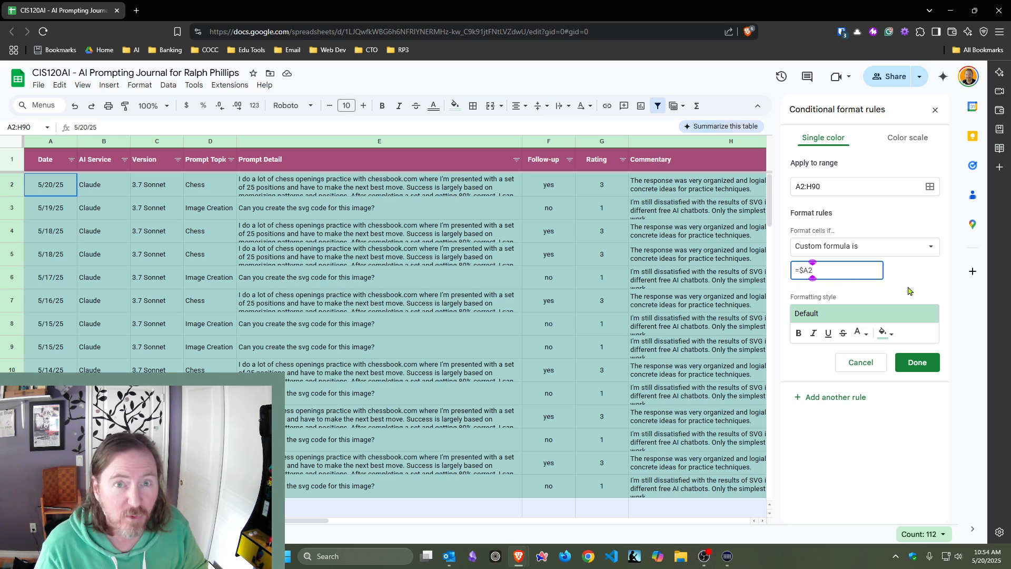
type(">=")
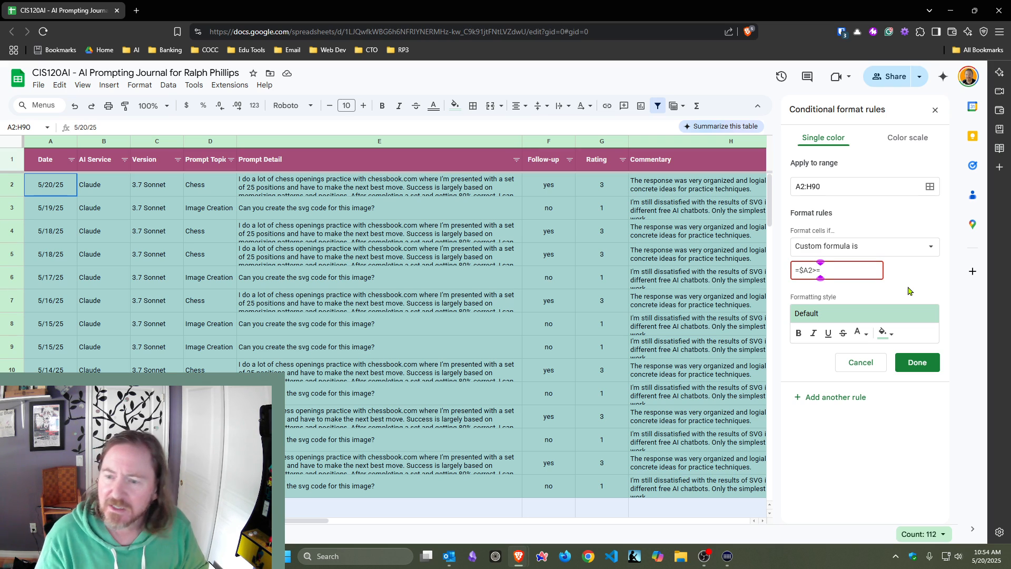
type("(")
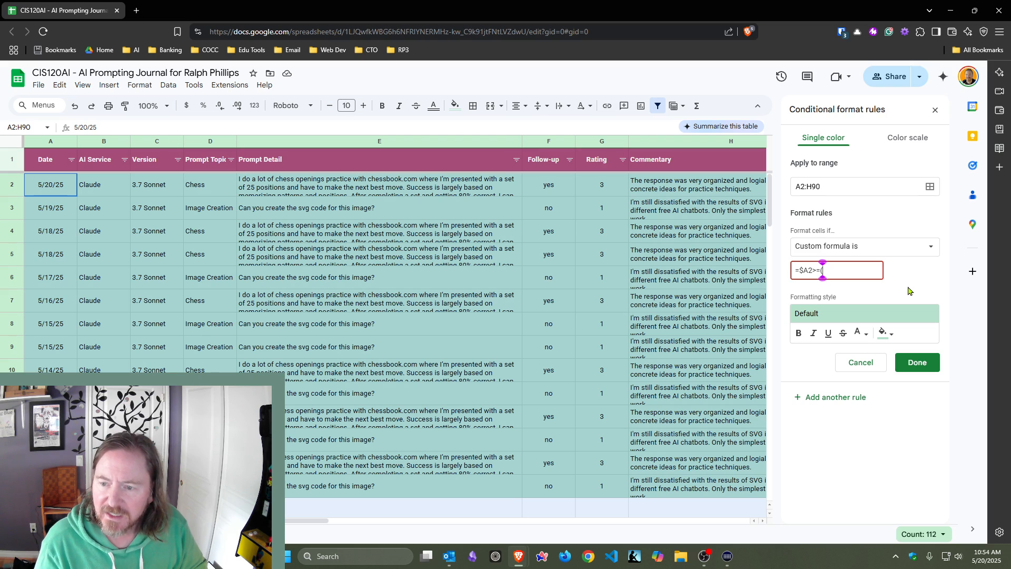
type("today")
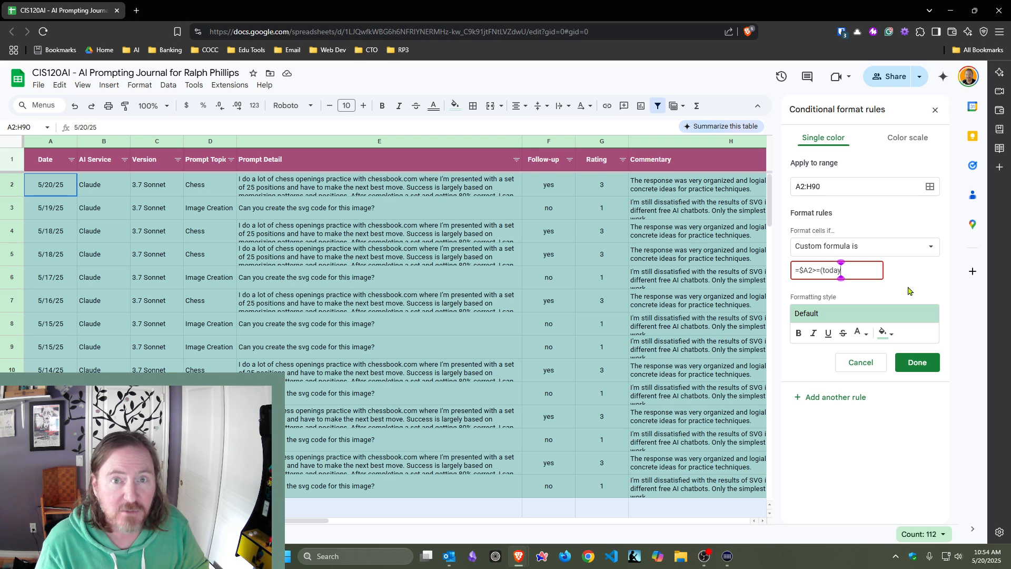
type("()")
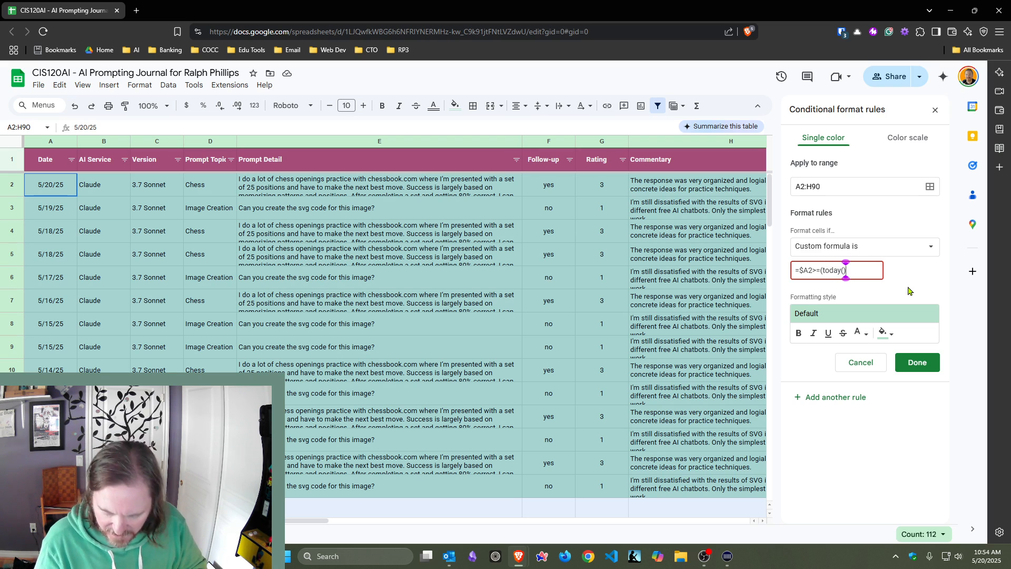
type("-7")
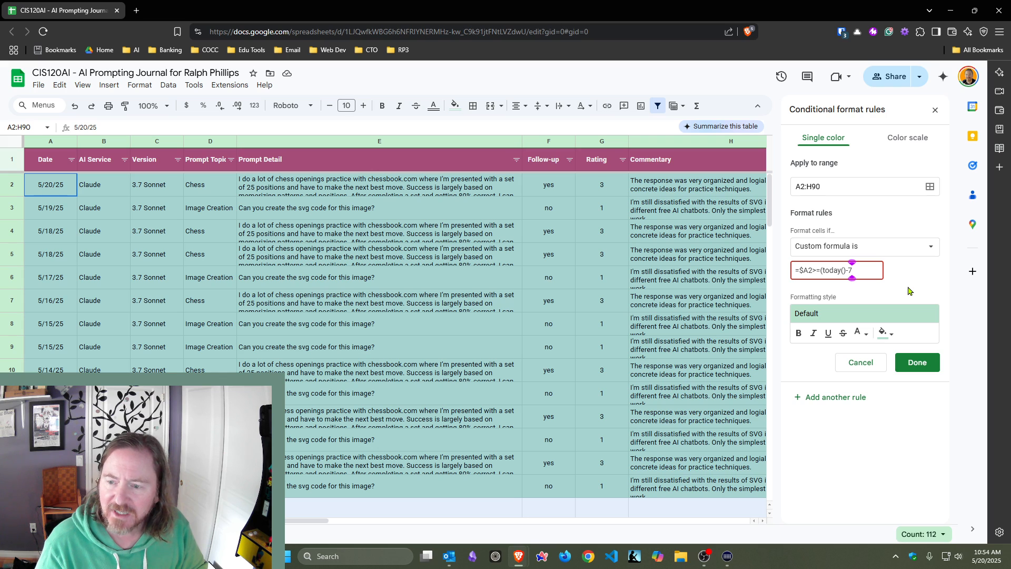
type(")")
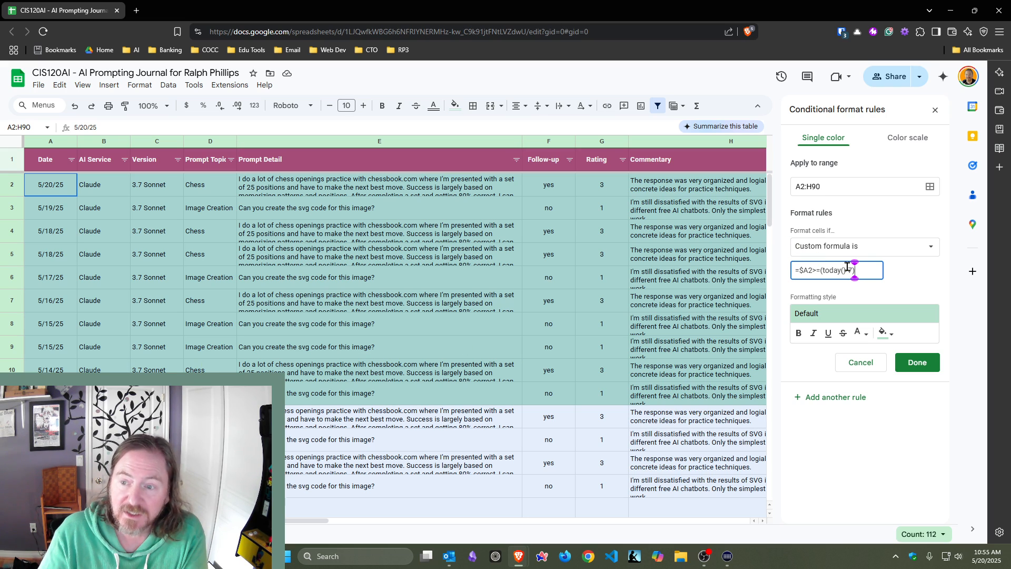
Give the conditional formatting rule a light green fill, save it and close the rule settings
left_click(898, 339)
left_click(894, 340)
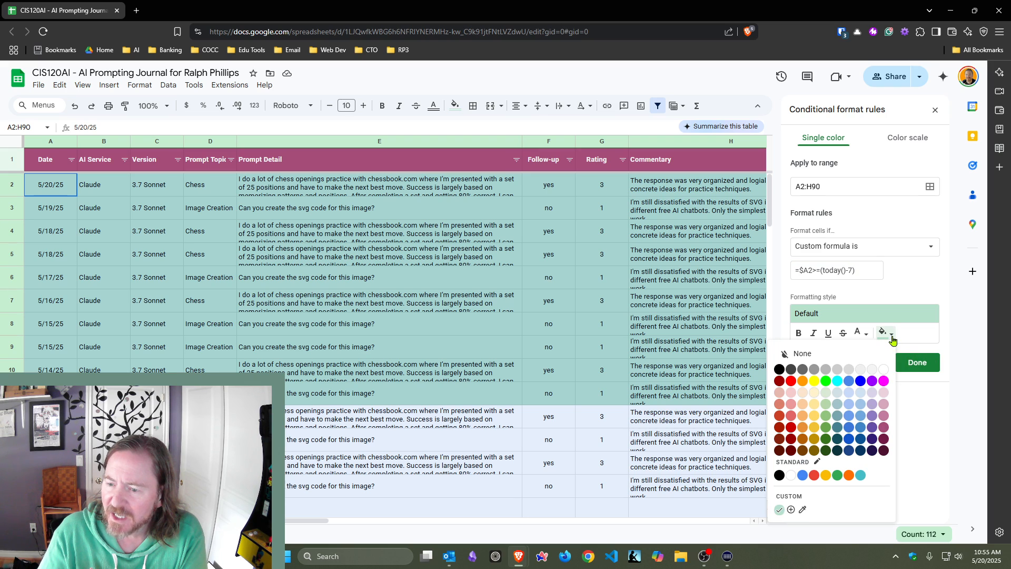
left_click(828, 394)
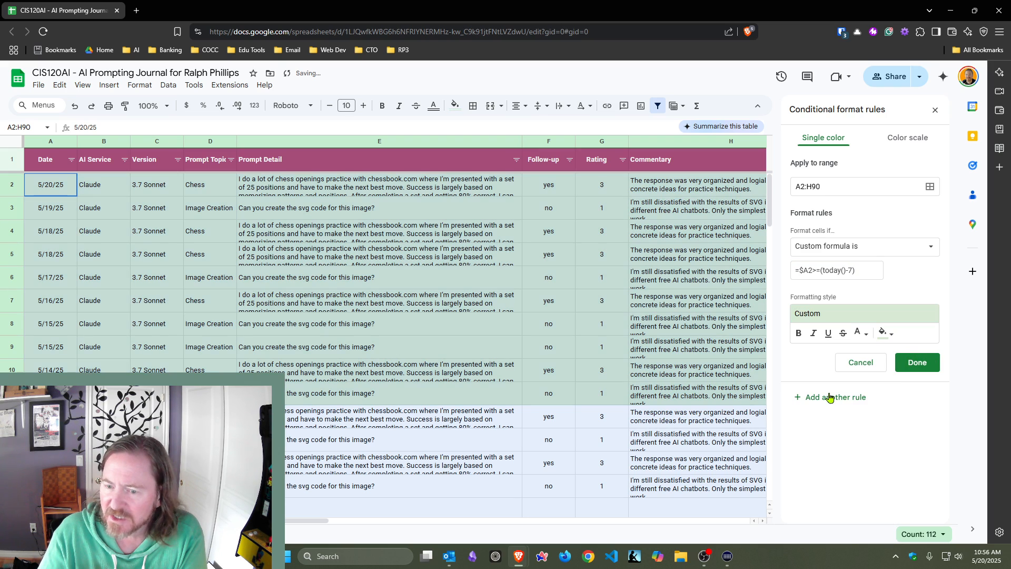
left_click(917, 363)
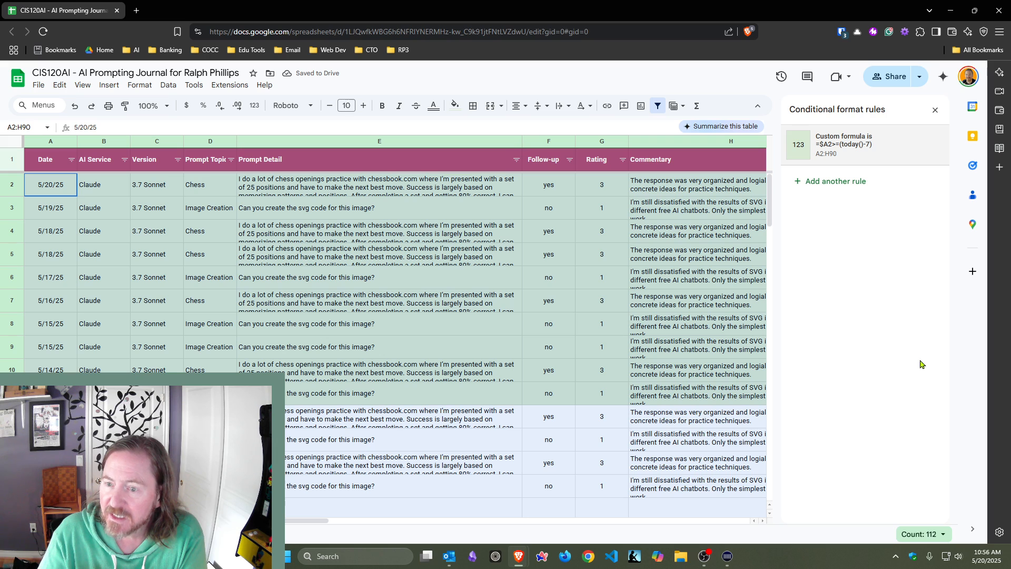
left_click(935, 109)
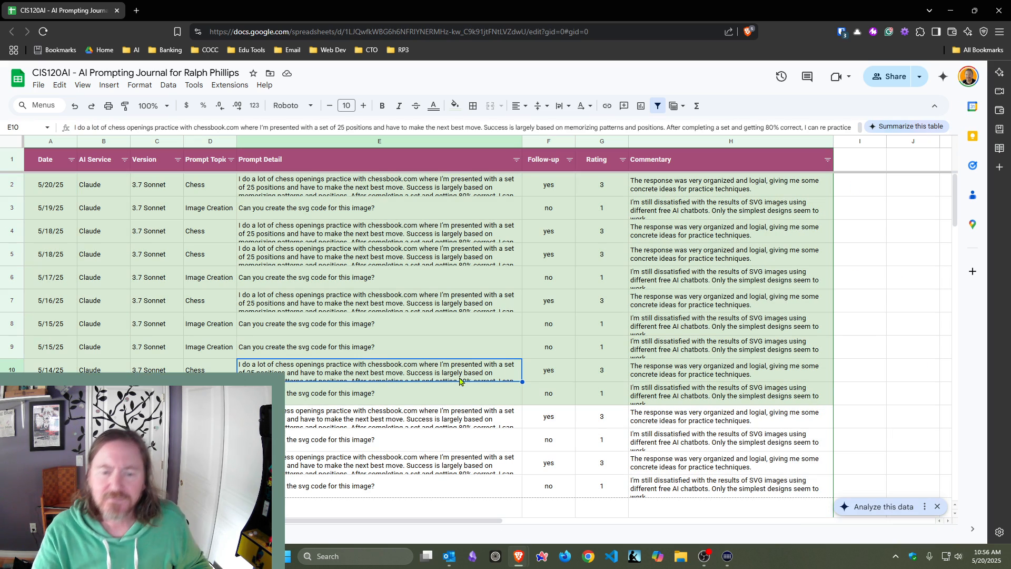
left_click(459, 380)
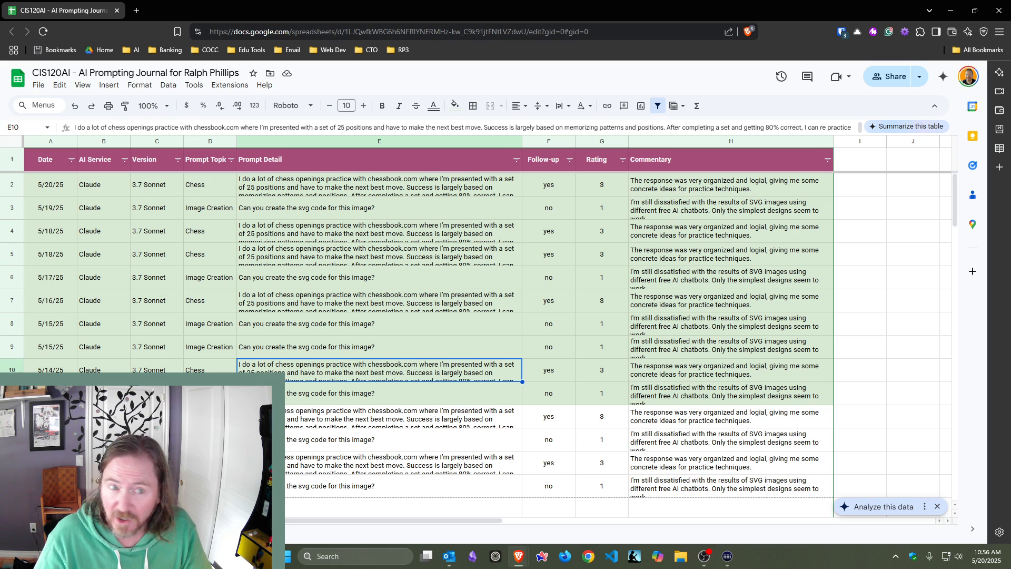
Sort the journal table by the Prompt Topic column from A to Z
scroll(73, 318, "down", 2)
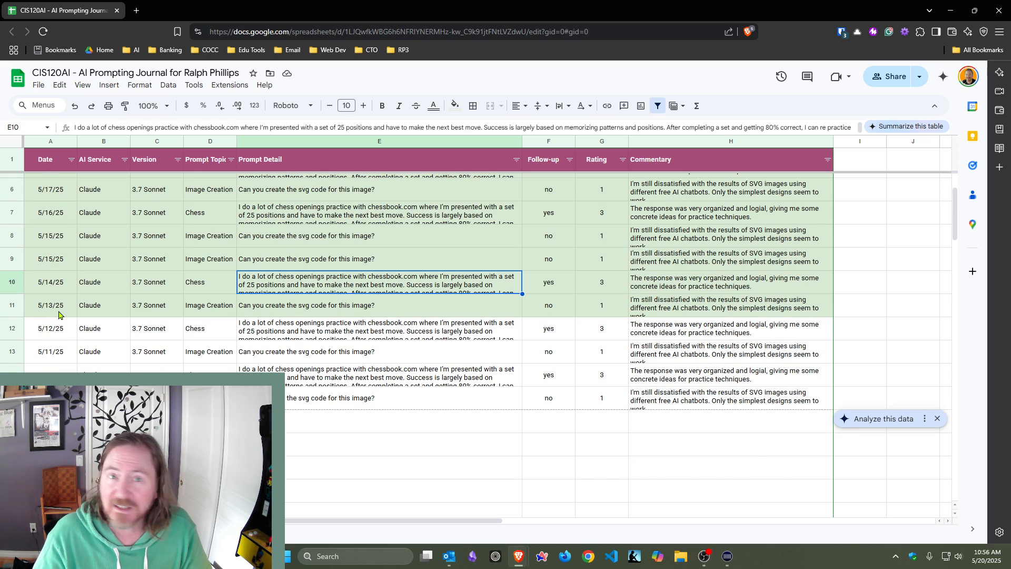
scroll(82, 333, "up", 2)
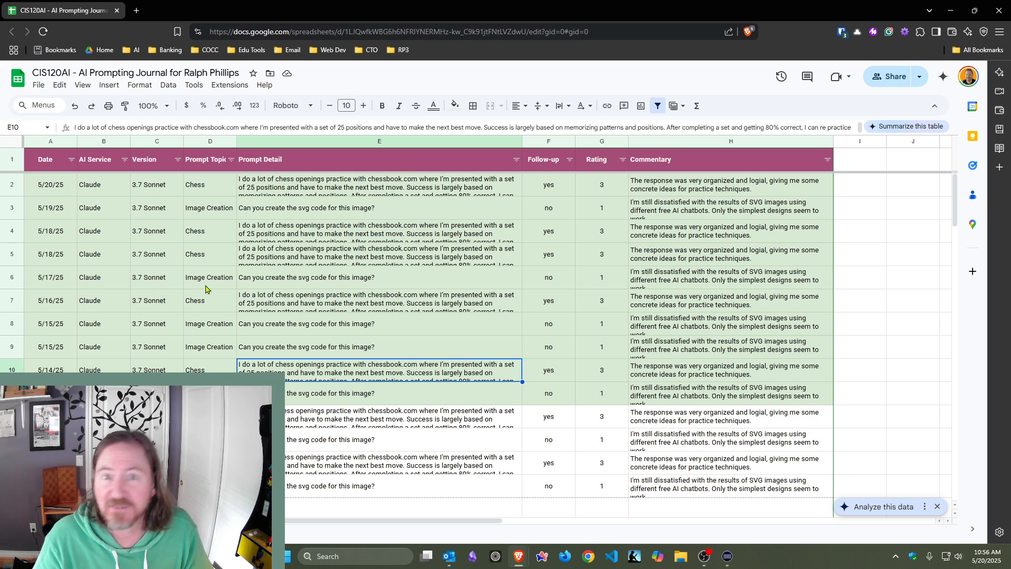
left_click(231, 160)
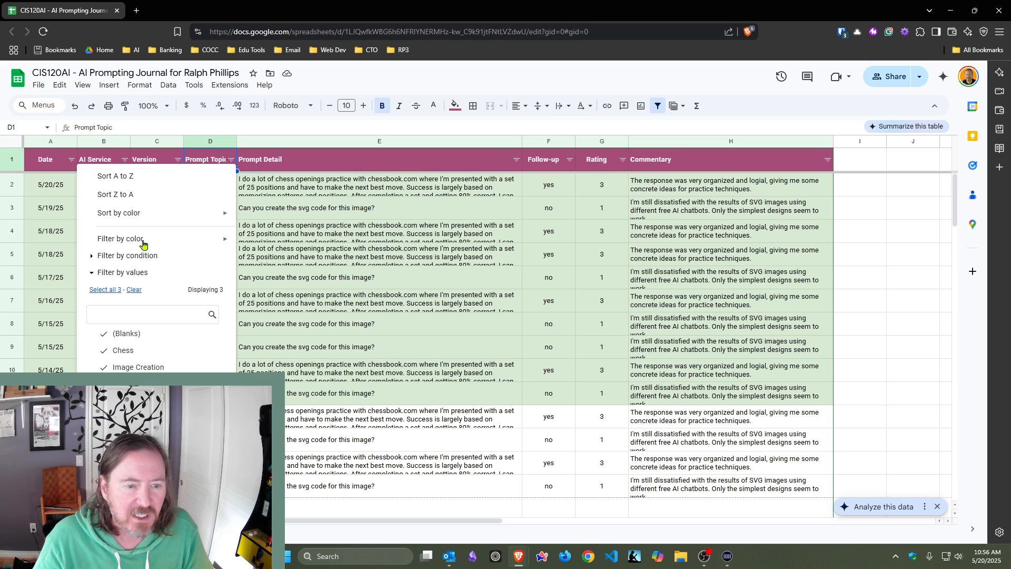
left_click(117, 177)
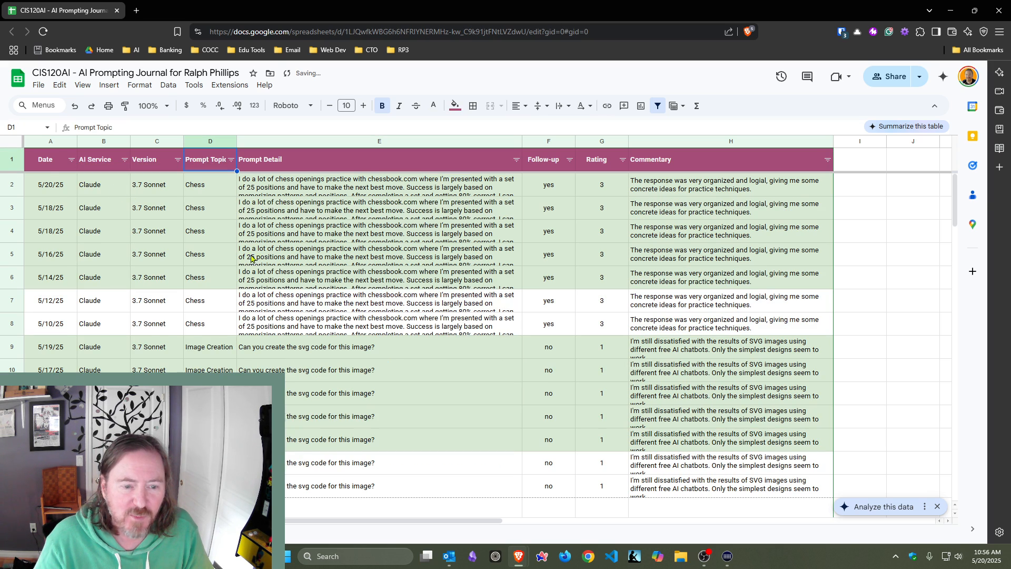
left_click(345, 356)
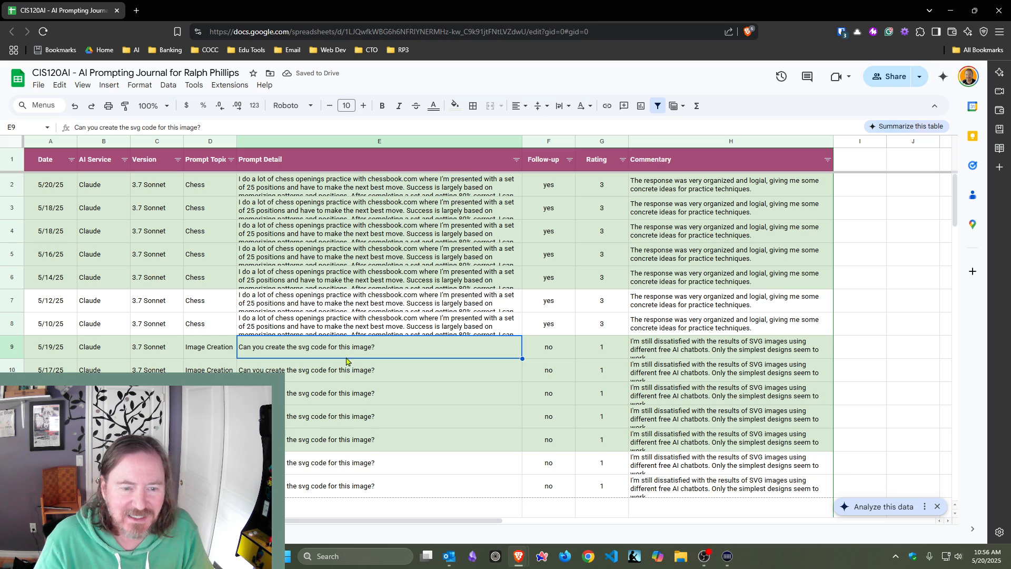